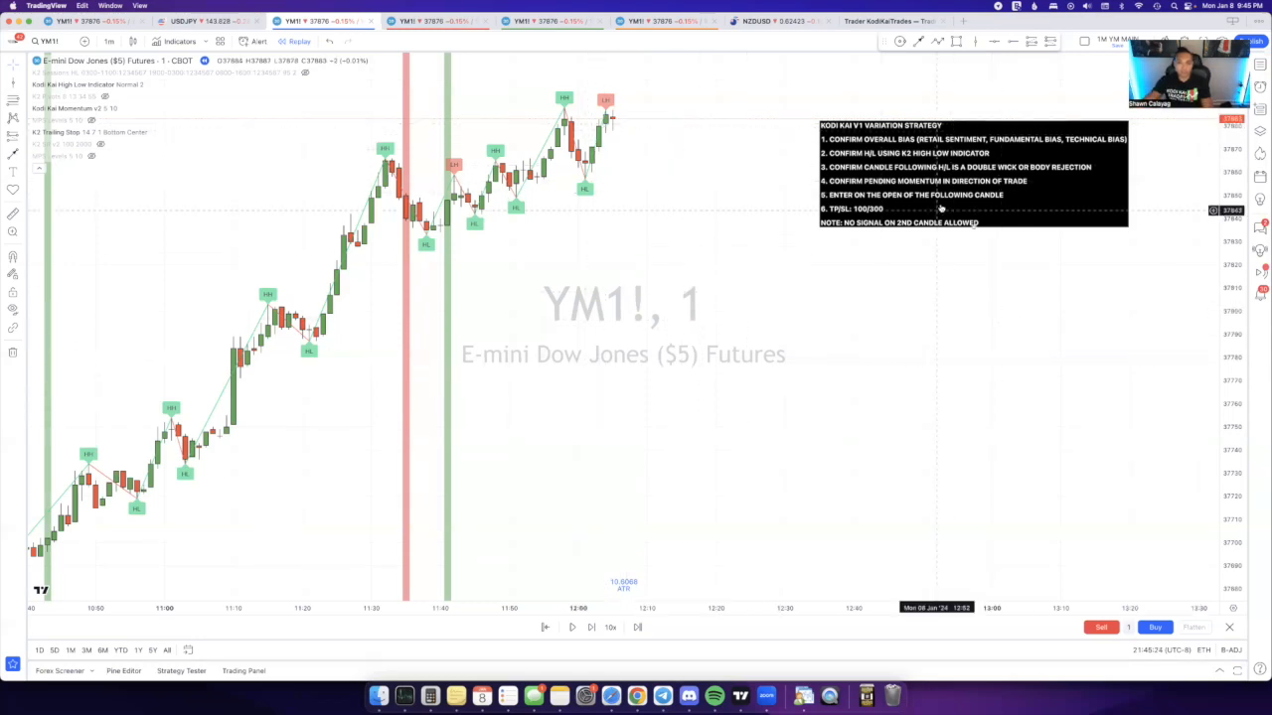
# Step: Drag the Kodi Kai V1 checklist box down to the middle-right of the YM1! chart
pyautogui.moveTo(941, 129); pyautogui.dragTo(1002, 291)
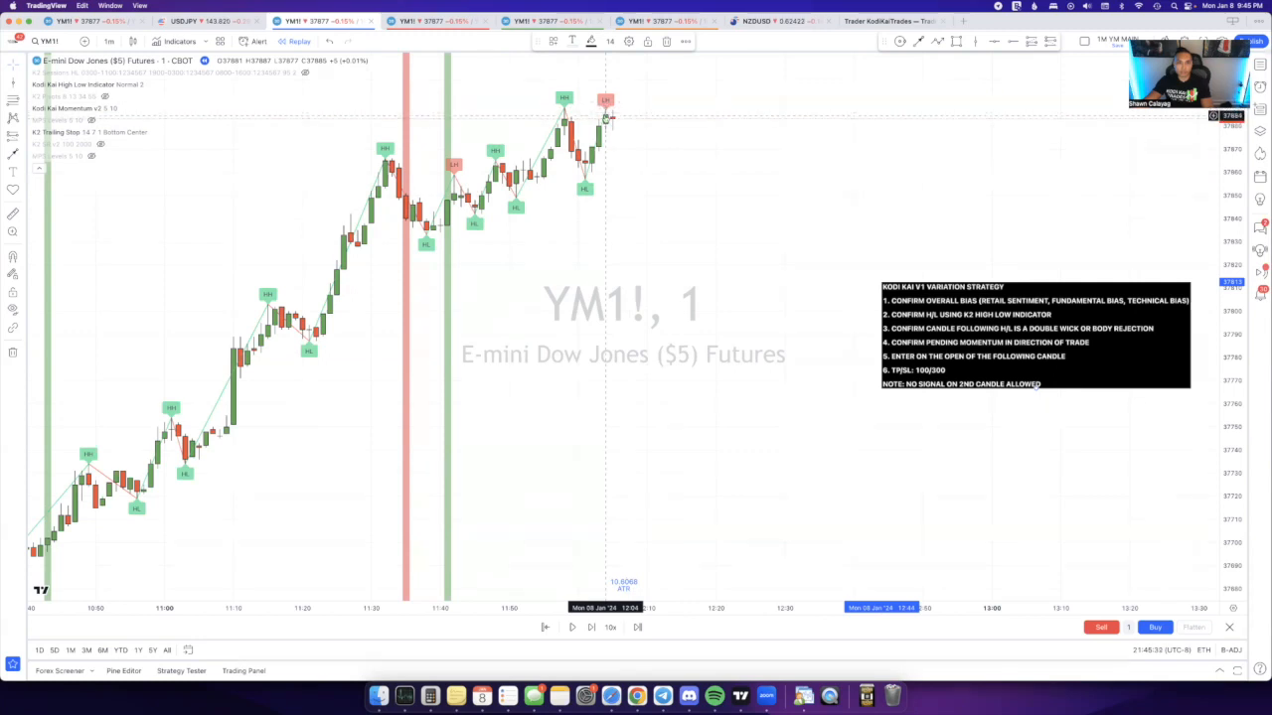
pyautogui.scroll(3, 607, 119)
pyautogui.scroll(3, 695, 248)
pyautogui.scroll(3, 893, 380)
# Step: Pan the chart so the 11:20–12:05 run-up to the latest high sits beside the notes
pyautogui.moveTo(893, 380); pyautogui.dragTo(793, 376)
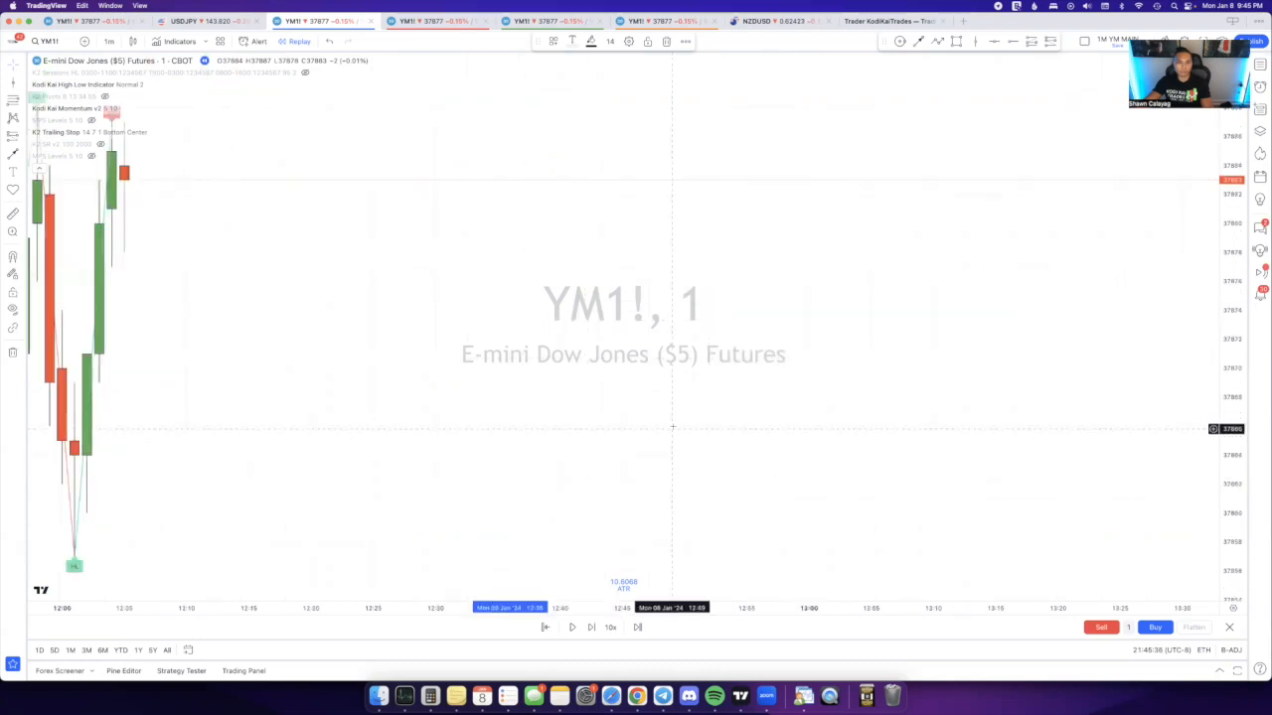
pyautogui.scroll(-3, 695, 348)
pyautogui.scroll(-3, 645, 298)
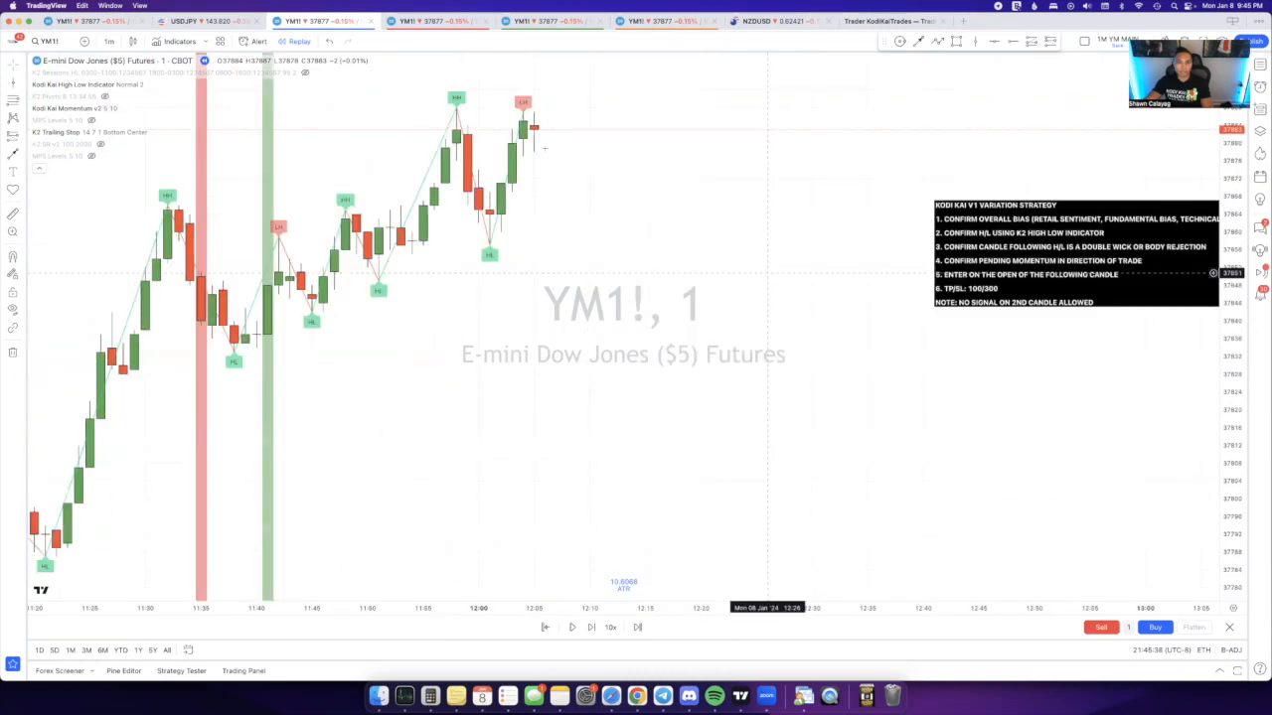
pyautogui.moveTo(695, 298); pyautogui.dragTo(524, 112)
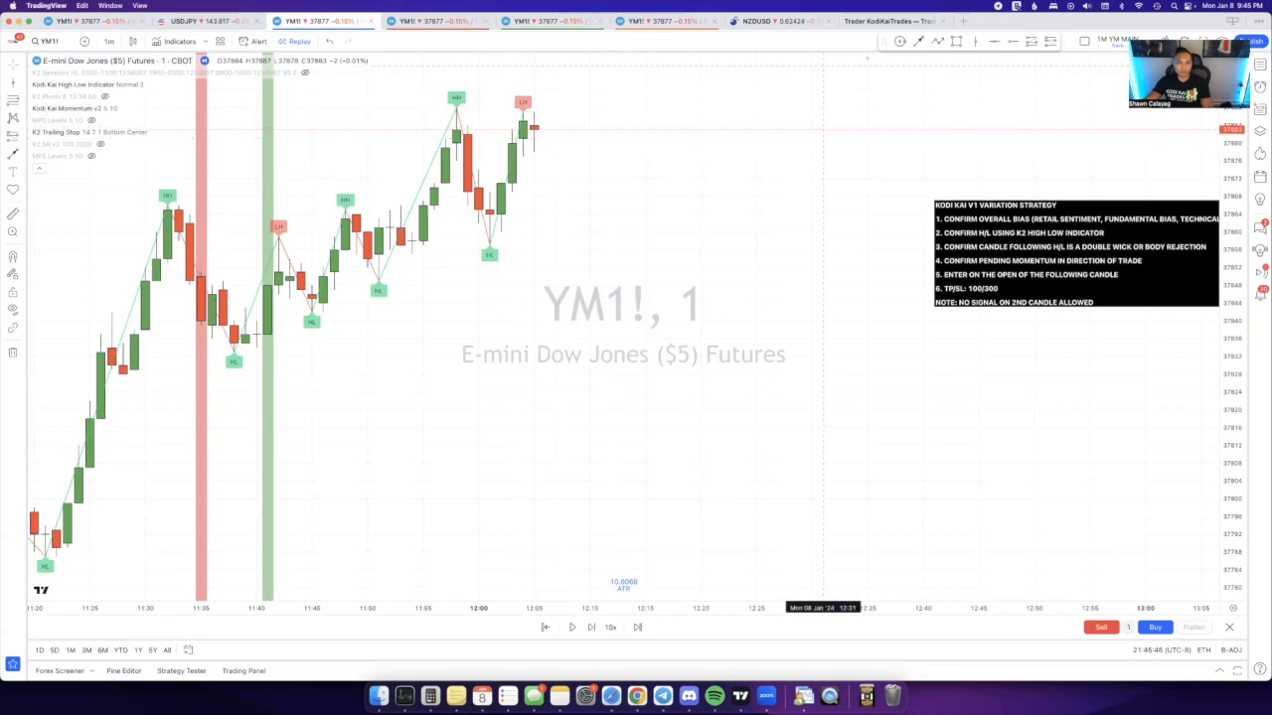
# Step: Place a short position on the latest candle and apply the 100 | 300 template
pyautogui.click(1033, 43)
pyautogui.click(544, 129)
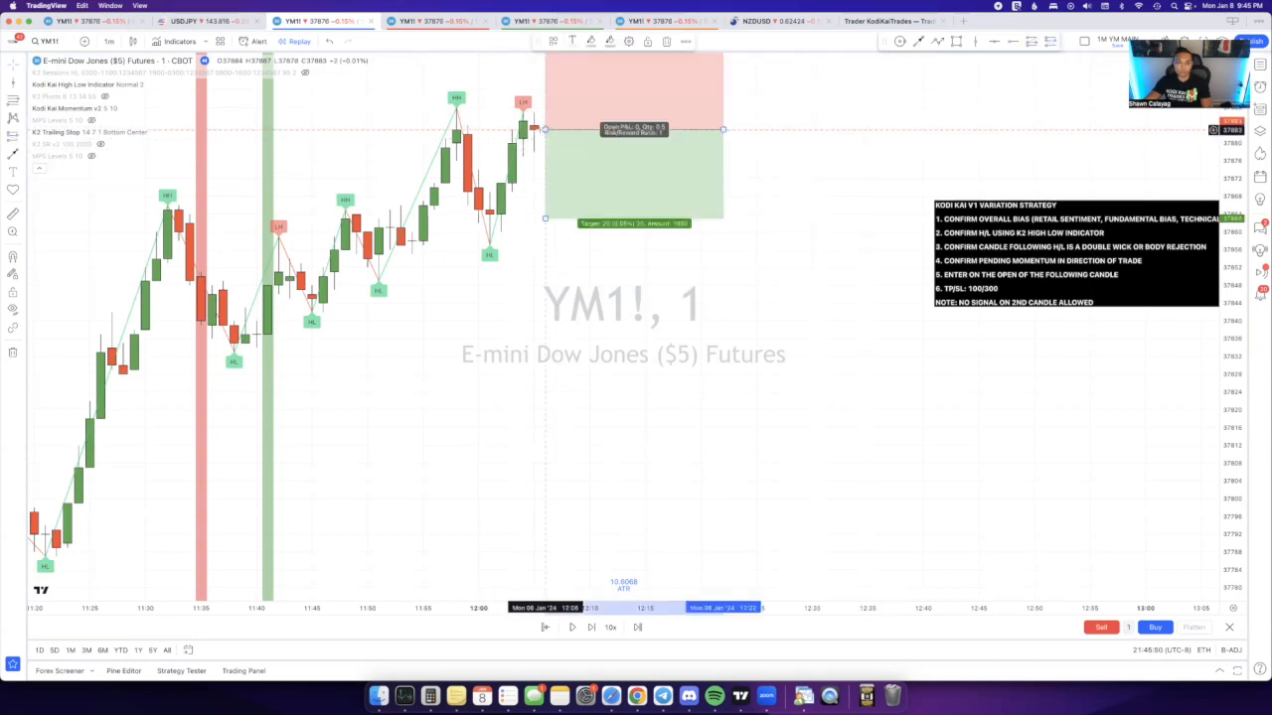
pyautogui.doubleClick(542, 132)
pyautogui.click(576, 516)
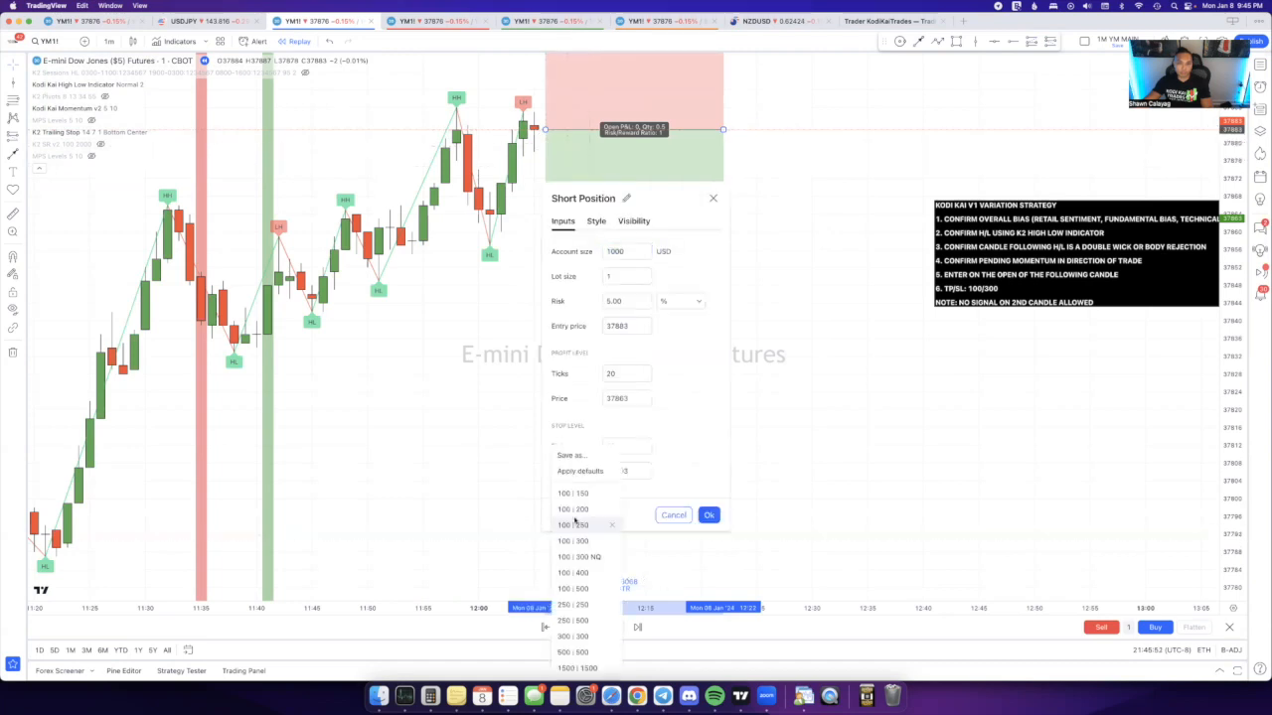
pyautogui.click(572, 540)
pyautogui.click(709, 515)
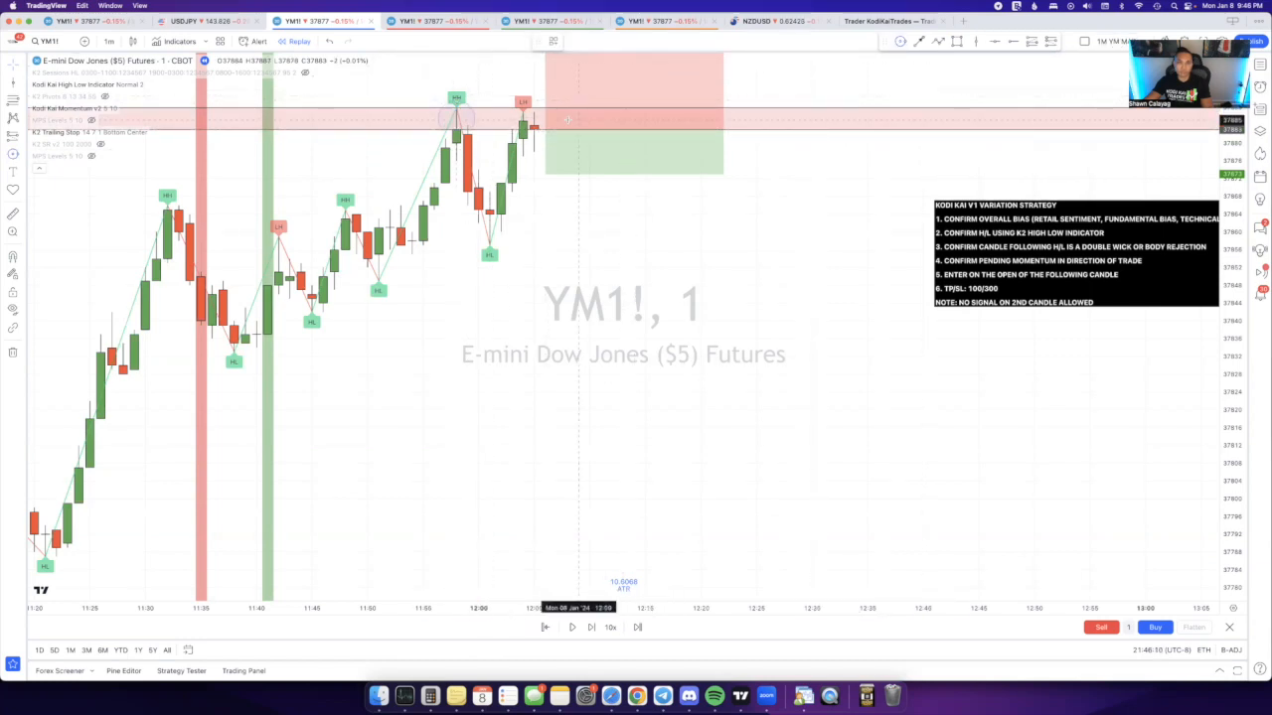
# Step: Circle the lower-high candle, check the short's labels, and step the replay toward the target
pyautogui.click(521, 94)
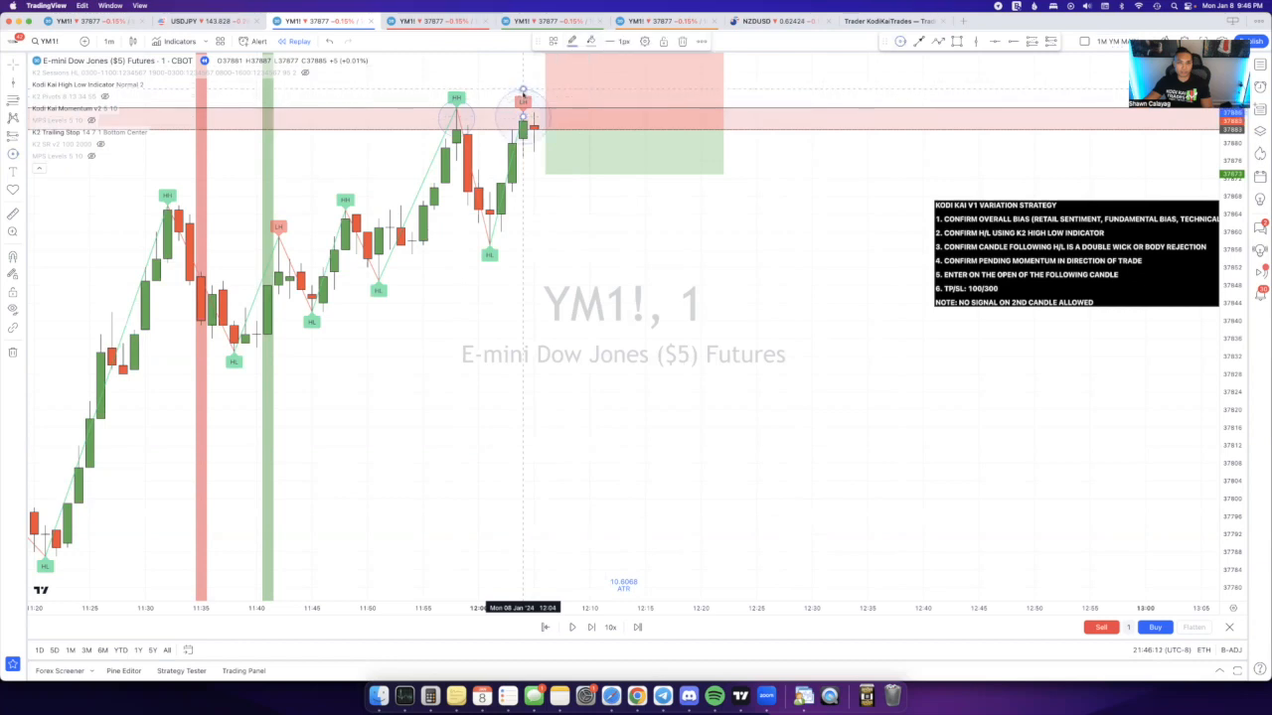
pyautogui.click(545, 127)
pyautogui.click(737, 248)
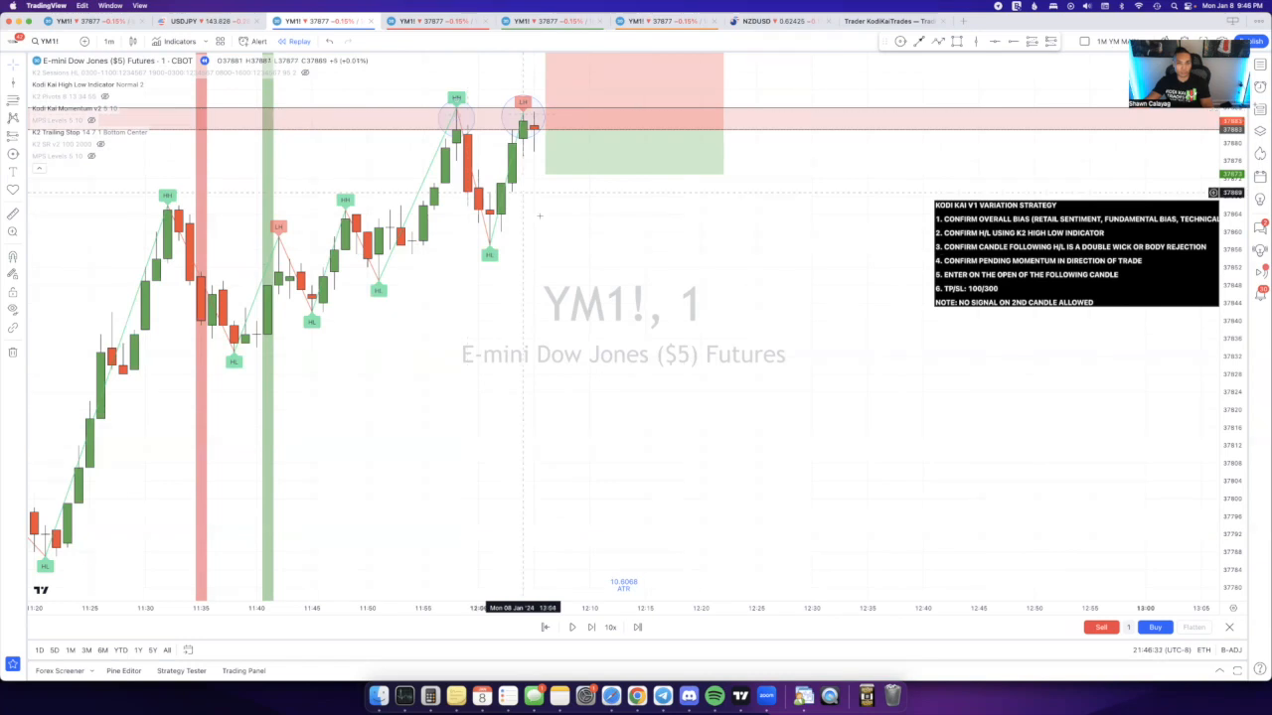
pyautogui.click(592, 627)
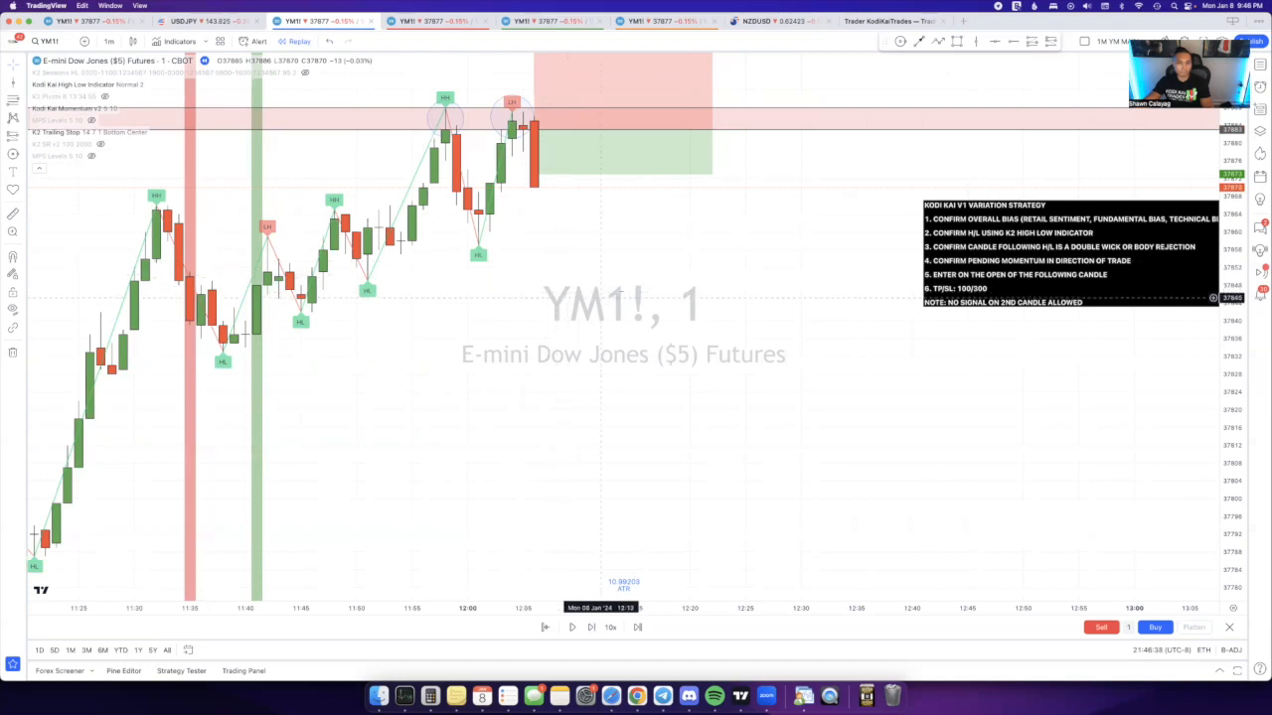
pyautogui.moveTo(562, 167)
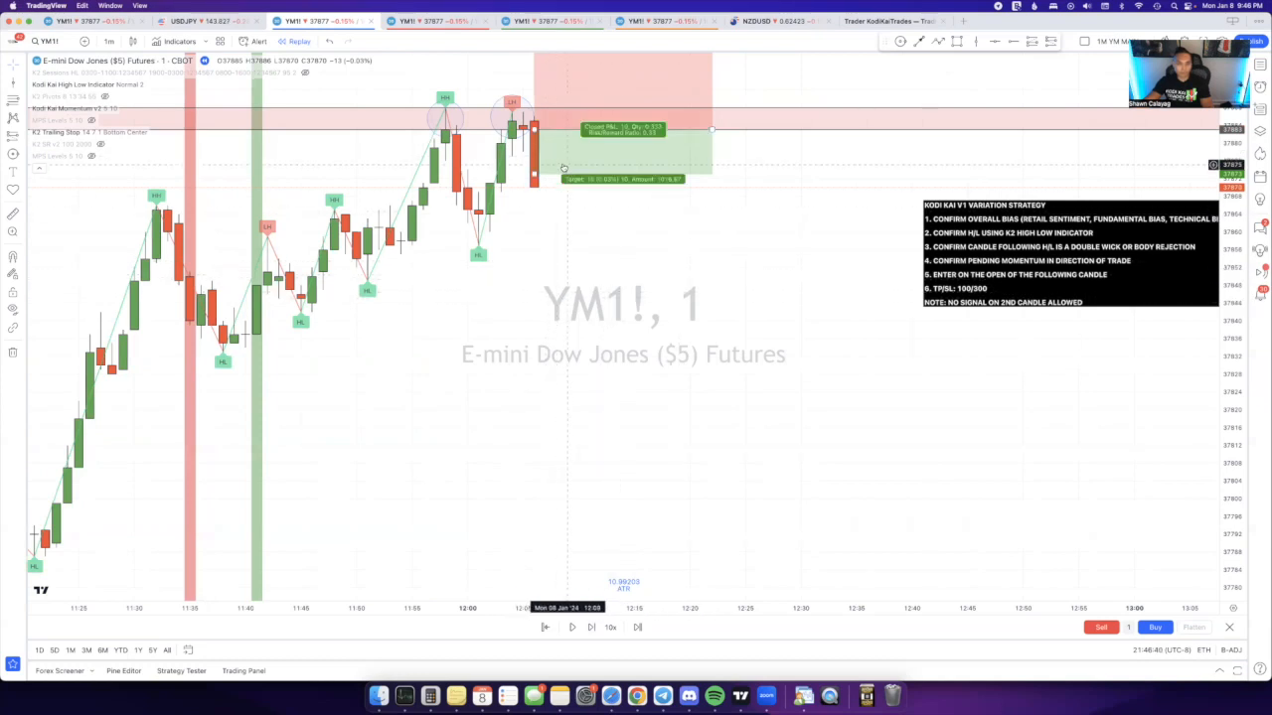
# Step: Switch to the fourth YM1! tab and pan to the latest candles
pyautogui.click(442, 22)
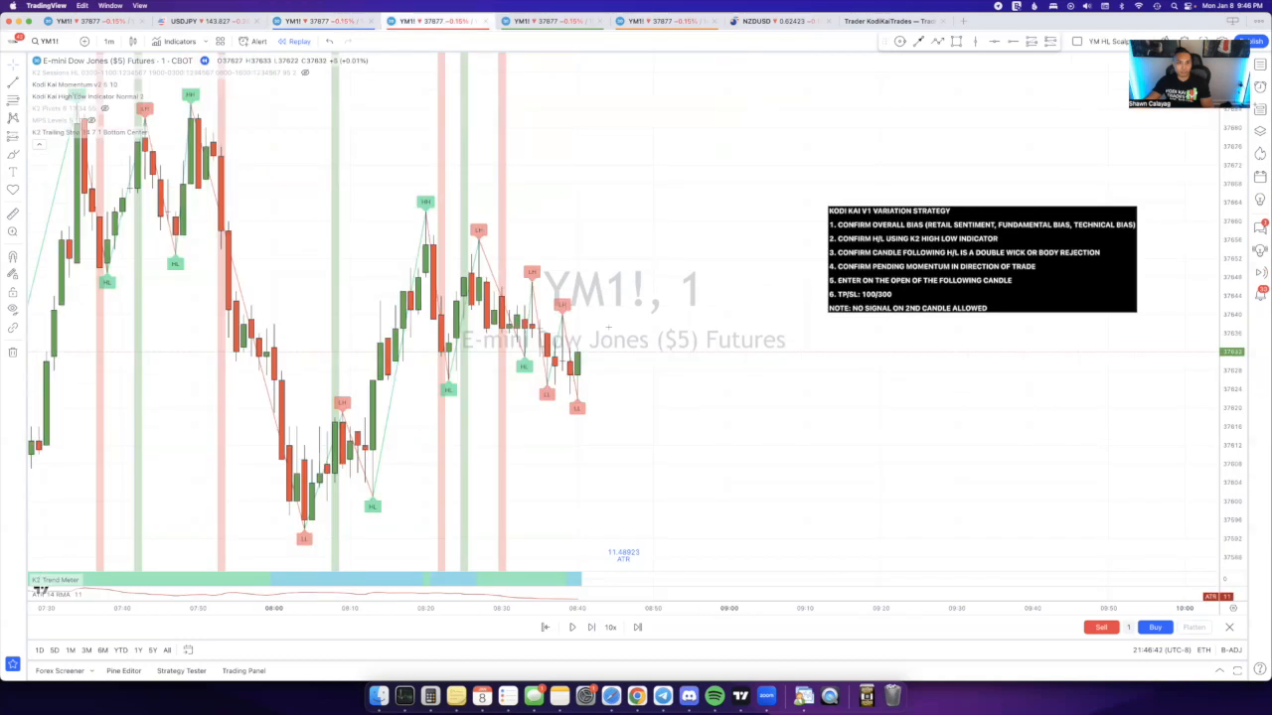
pyautogui.moveTo(619, 353); pyautogui.dragTo(536, 258)
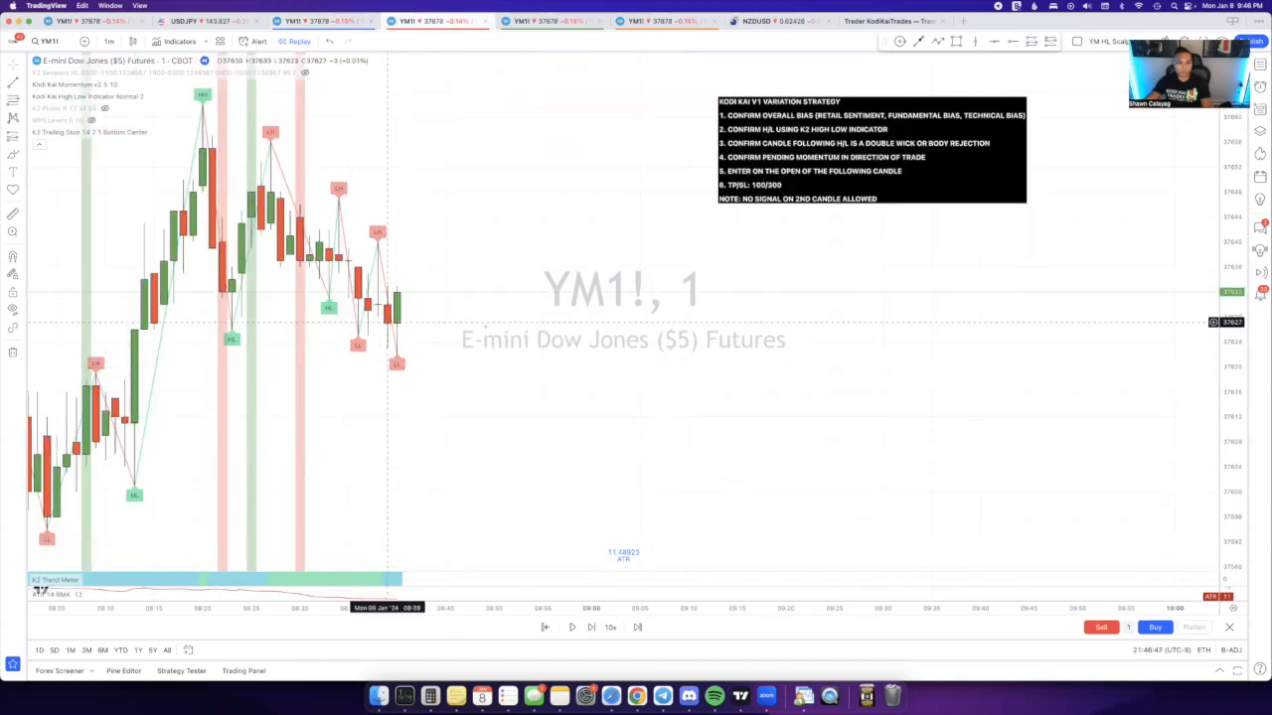
pyautogui.moveTo(593, 192); pyautogui.dragTo(740, 301)
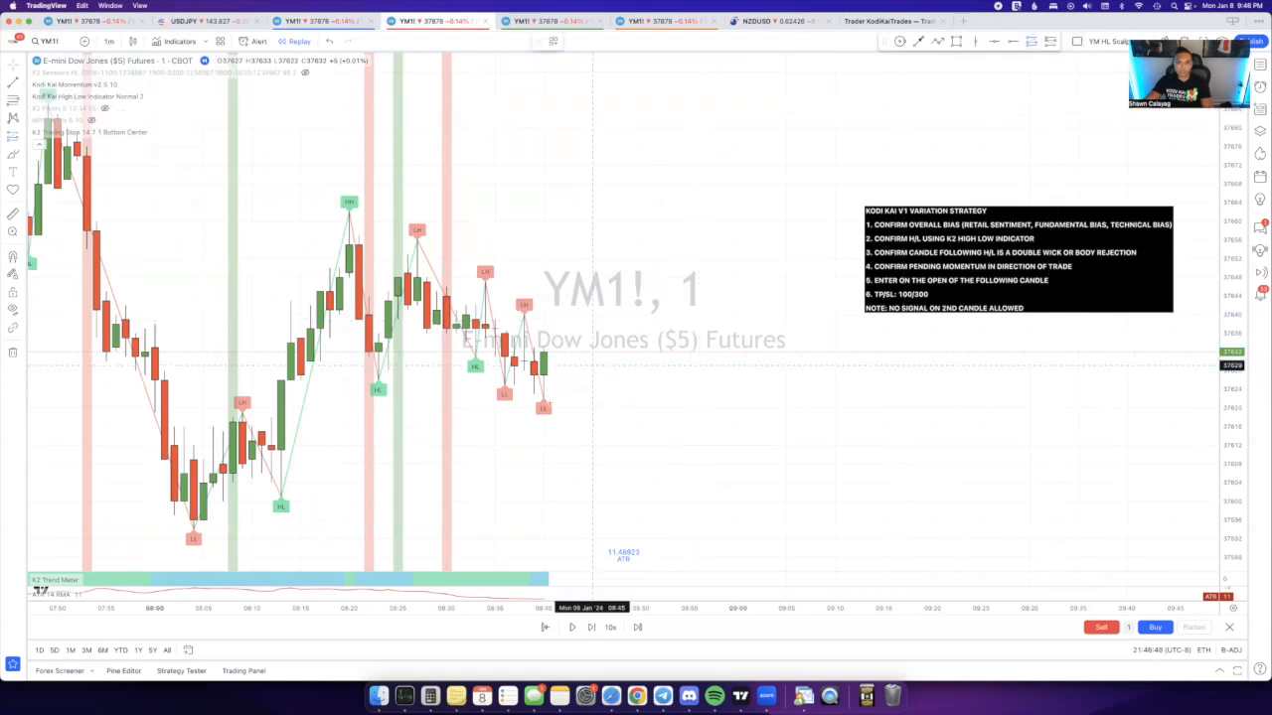
# Step: Place a long position on the latest candle with a saved risk/reward template
pyautogui.click(553, 349)
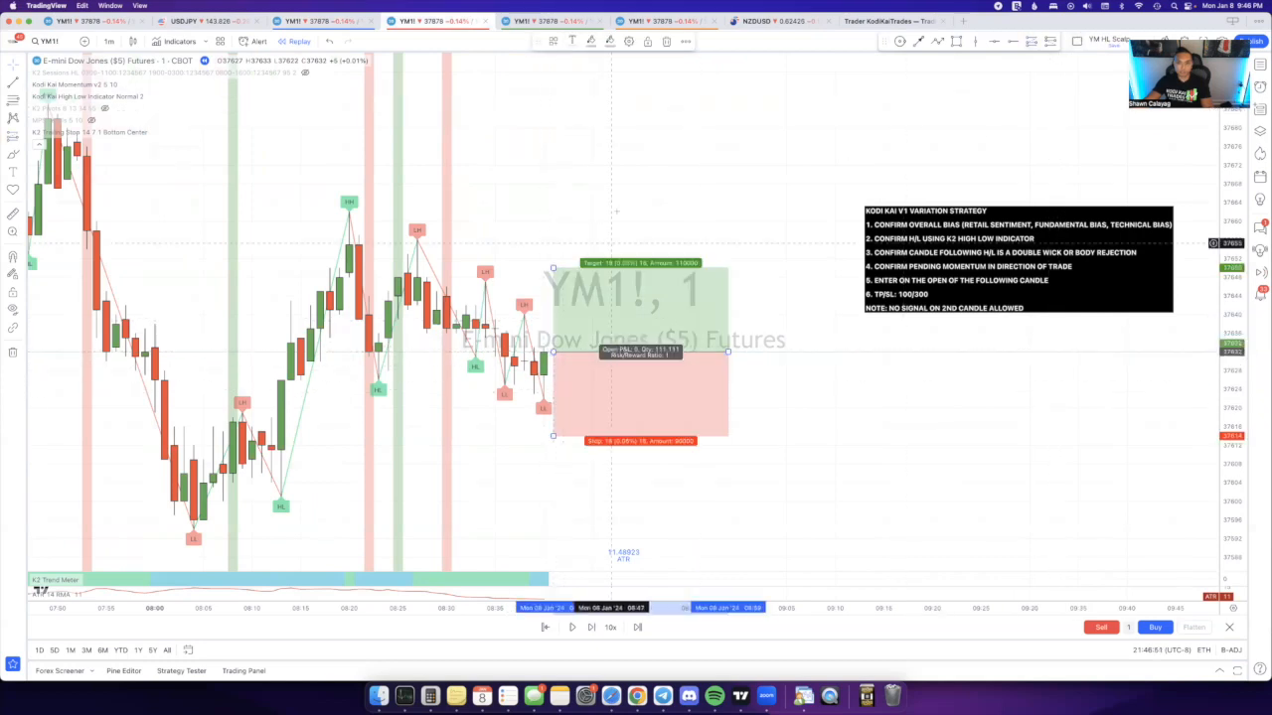
pyautogui.doubleClick(661, 405)
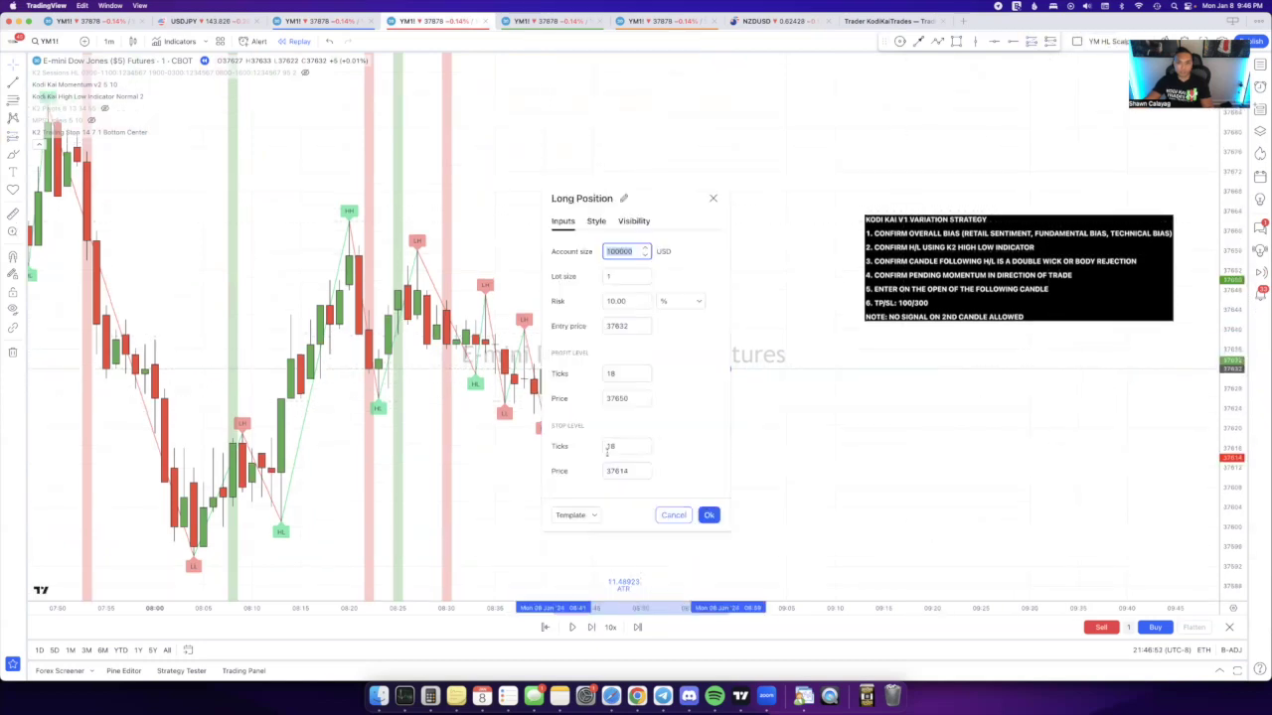
pyautogui.click(575, 515)
pyautogui.click(507, 514)
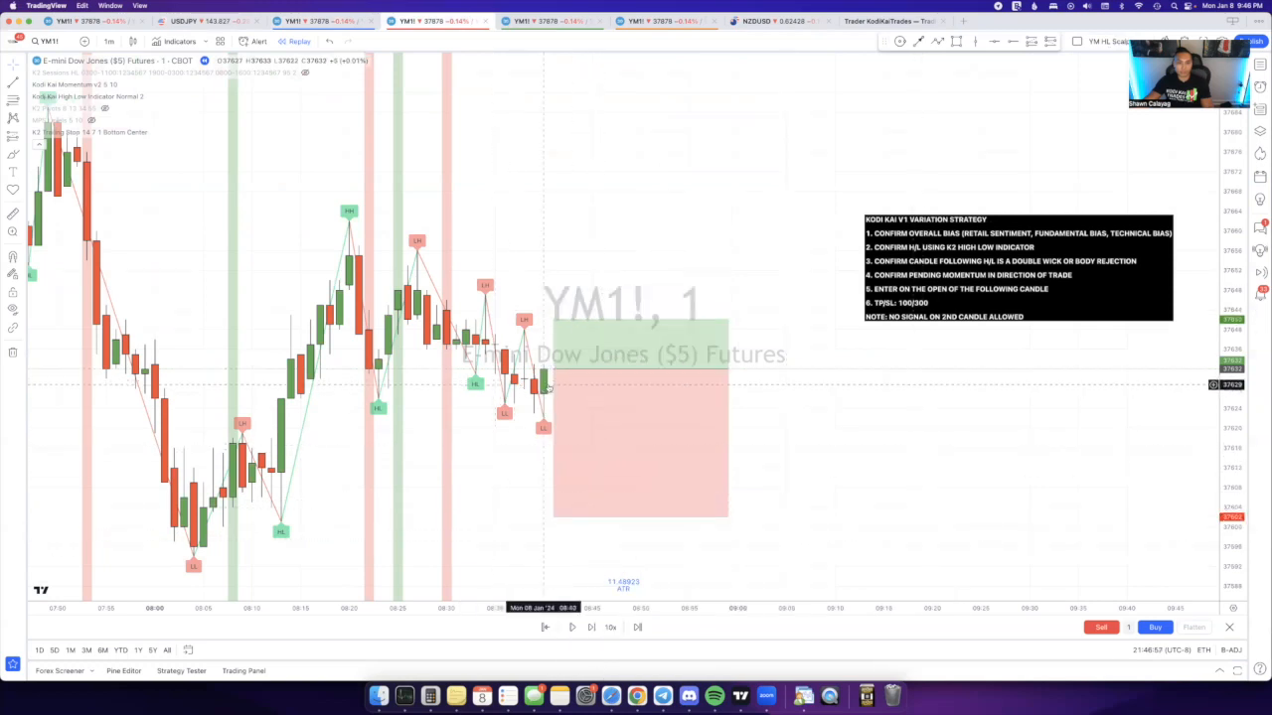
# Step: Draw a shaded rectangle zone across the prior low and circle the lower-low candles
pyautogui.click(323, 20)
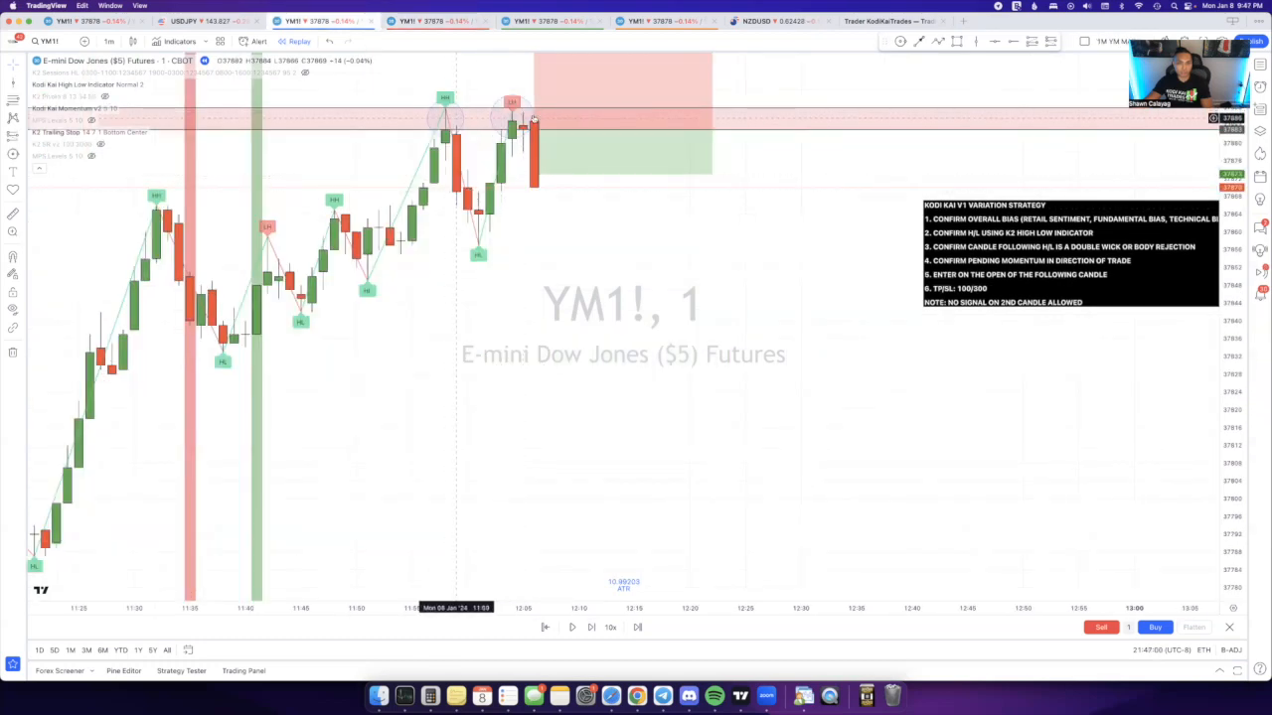
pyautogui.click(437, 21)
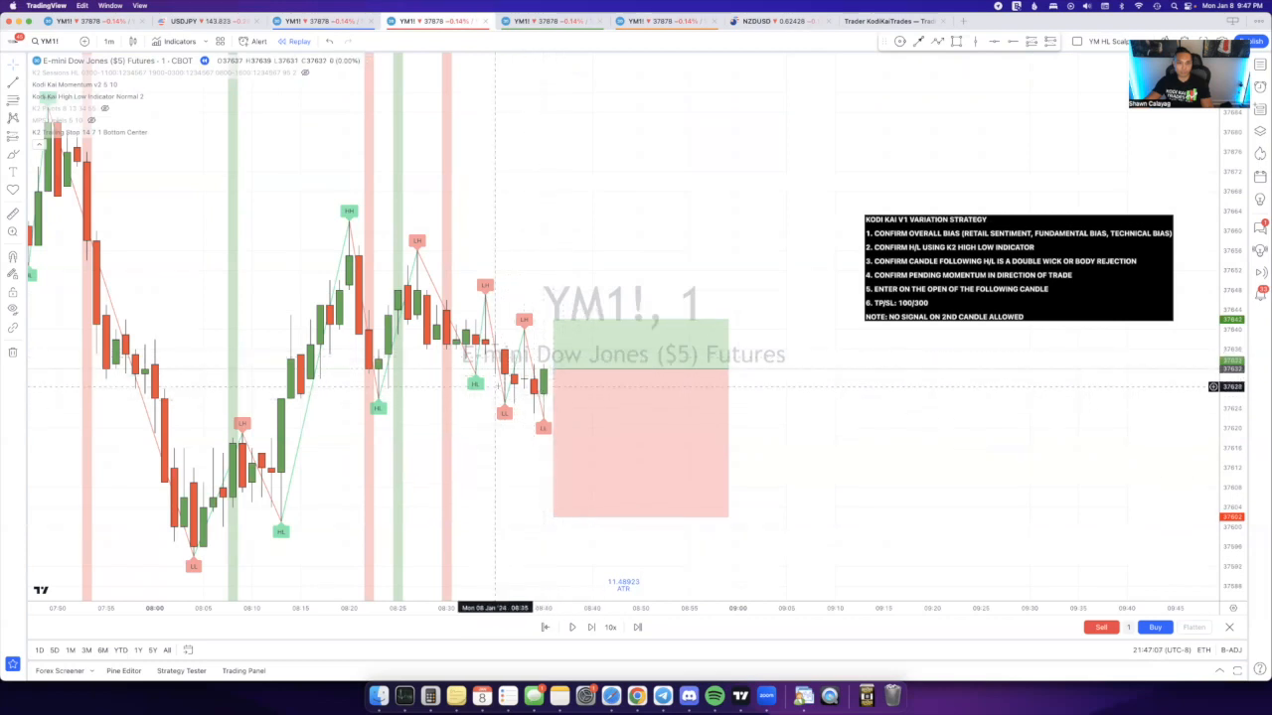
pyautogui.click(957, 42)
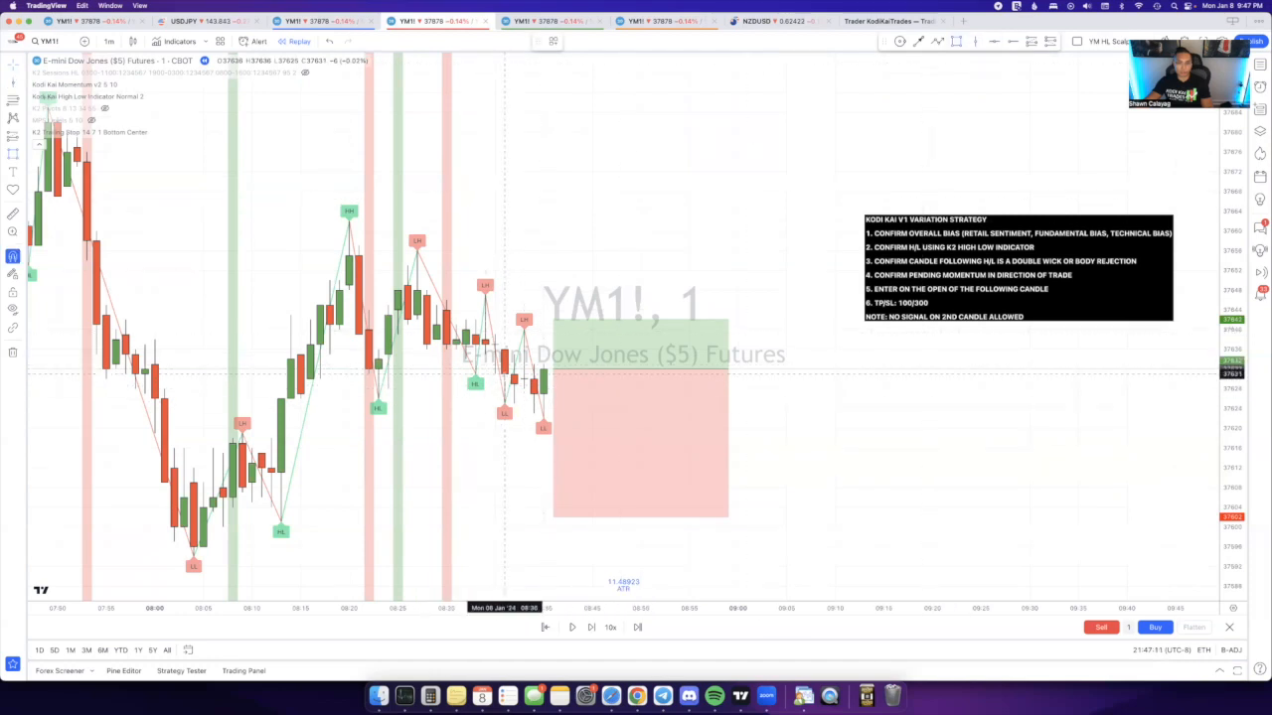
pyautogui.moveTo(504, 372); pyautogui.dragTo(504, 402)
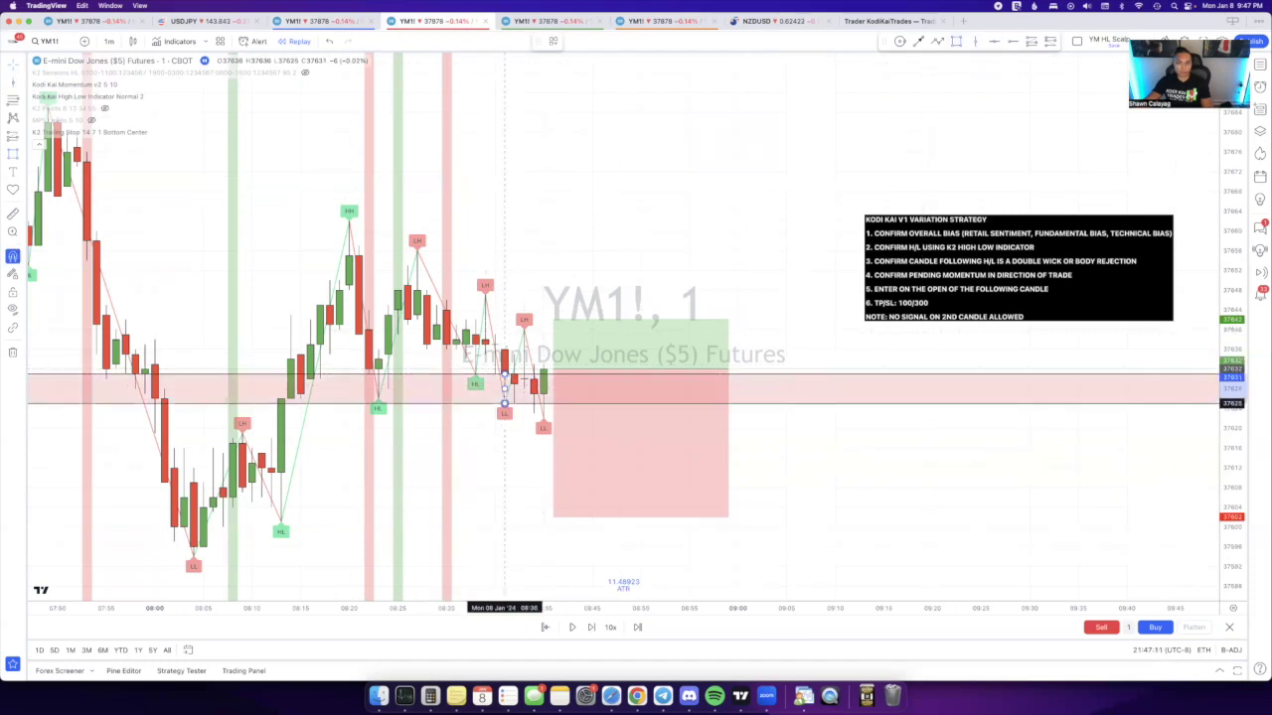
pyautogui.click(901, 45)
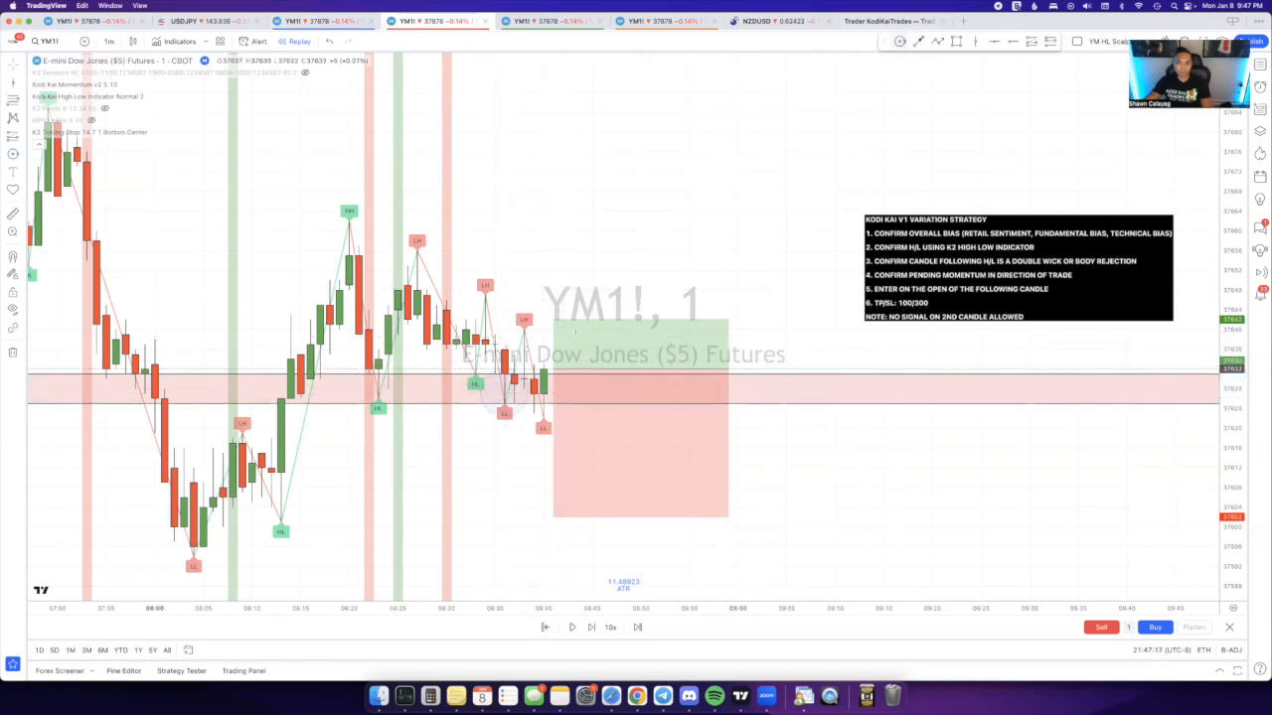
pyautogui.click(534, 385)
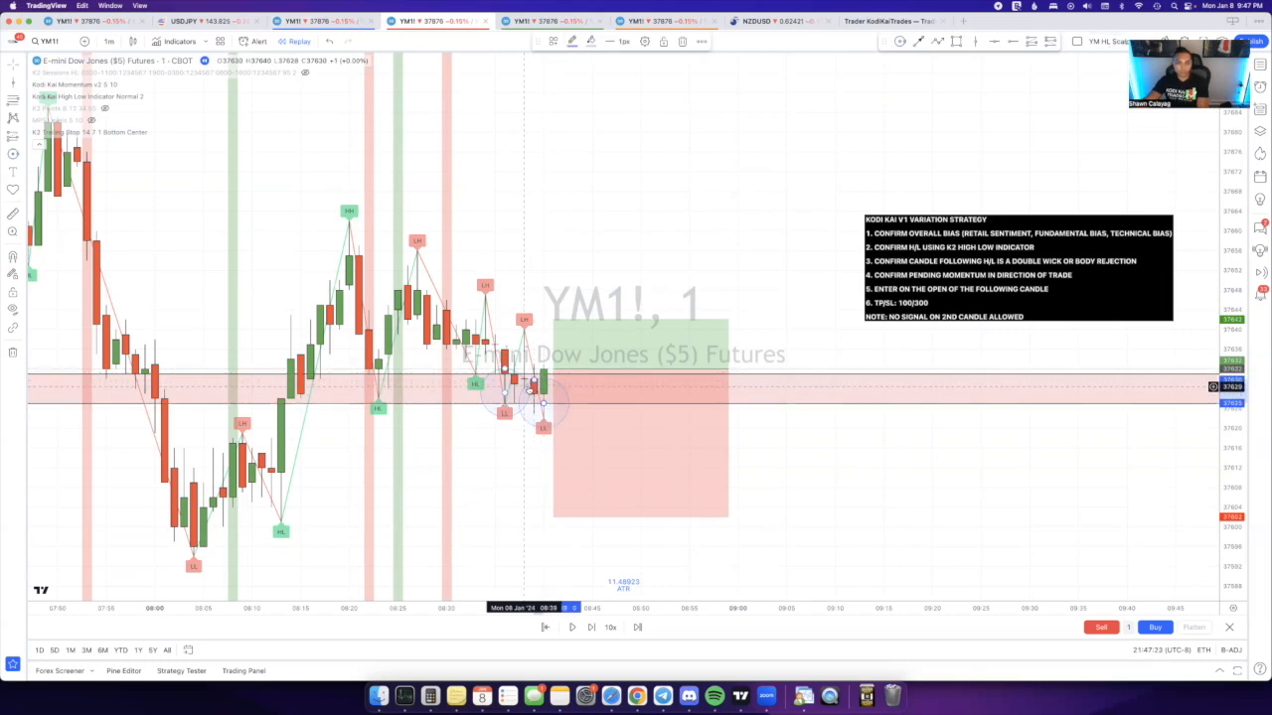
# Step: Step the replay two bars so price lifts above entry, then move the notes box higher
pyautogui.click(528, 389)
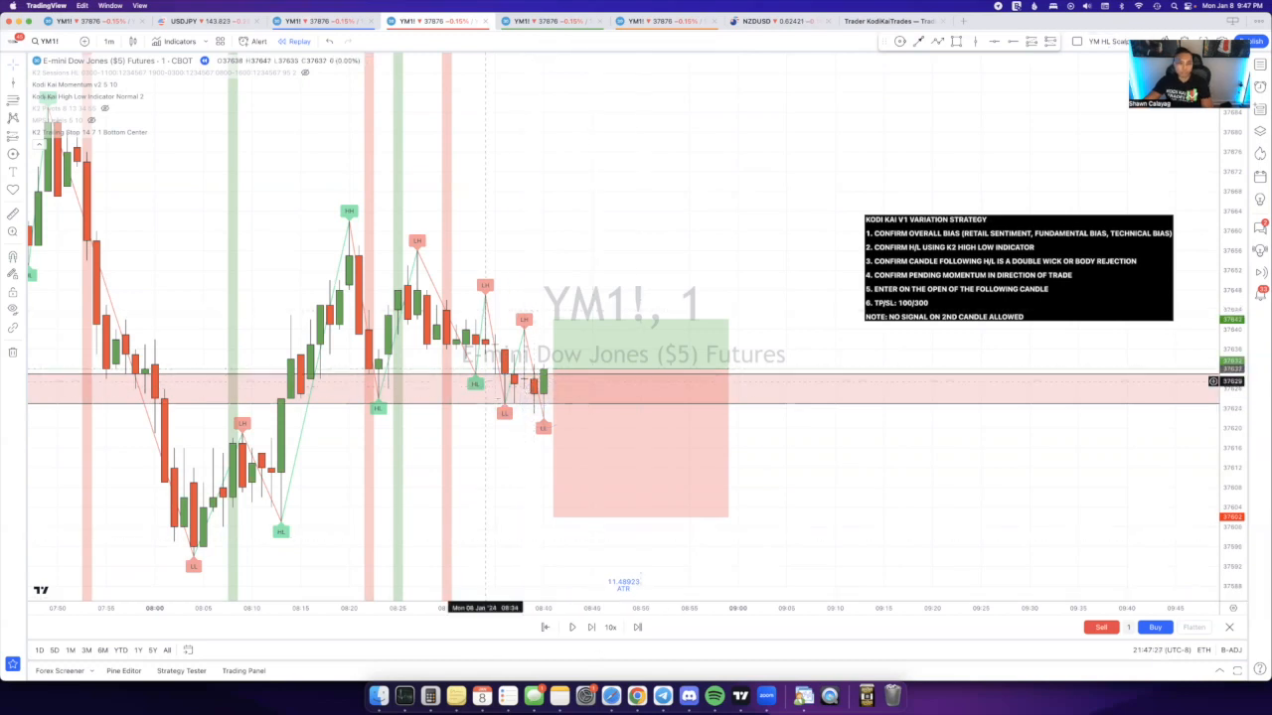
pyautogui.click(591, 627)
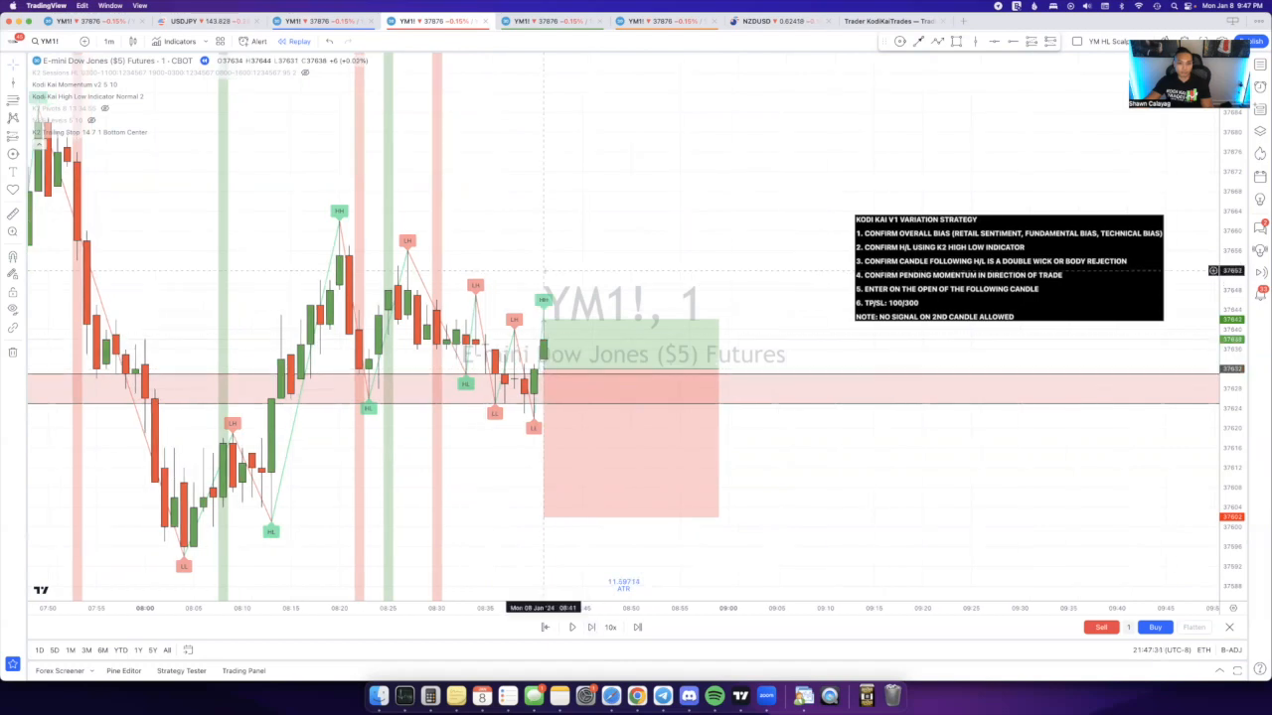
pyautogui.click(591, 627)
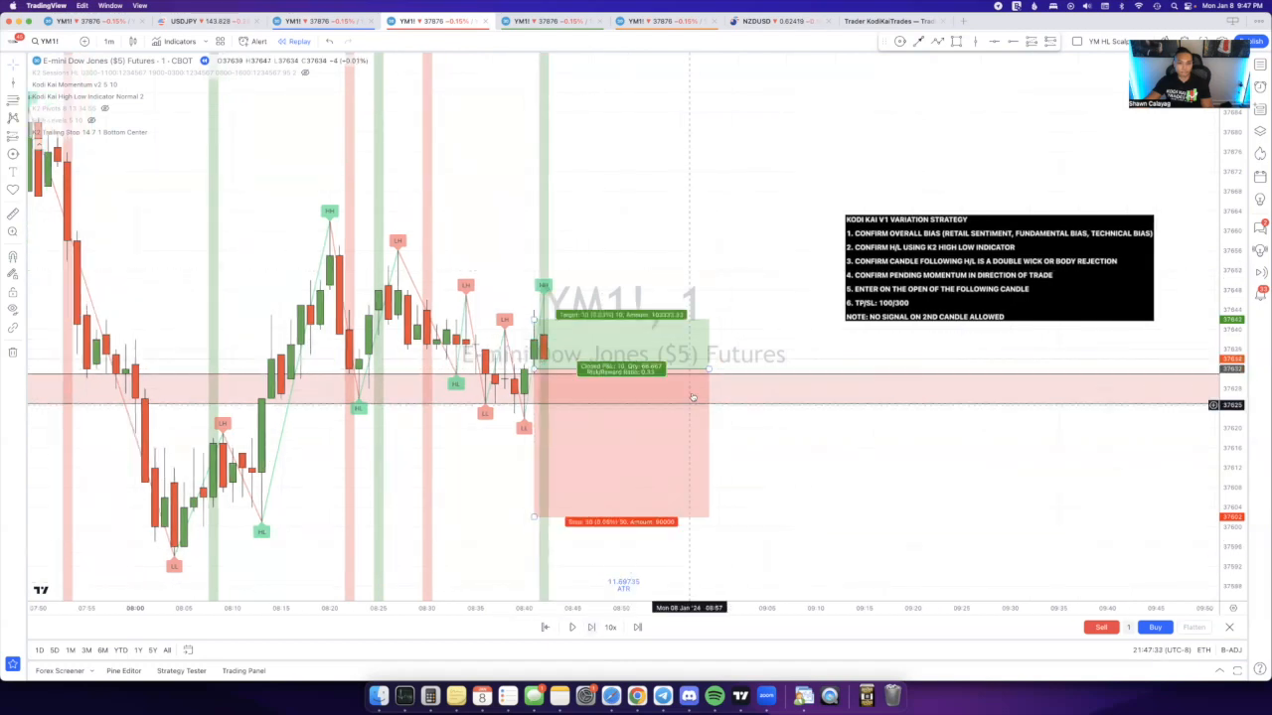
pyautogui.moveTo(904, 266); pyautogui.dragTo(817, 217)
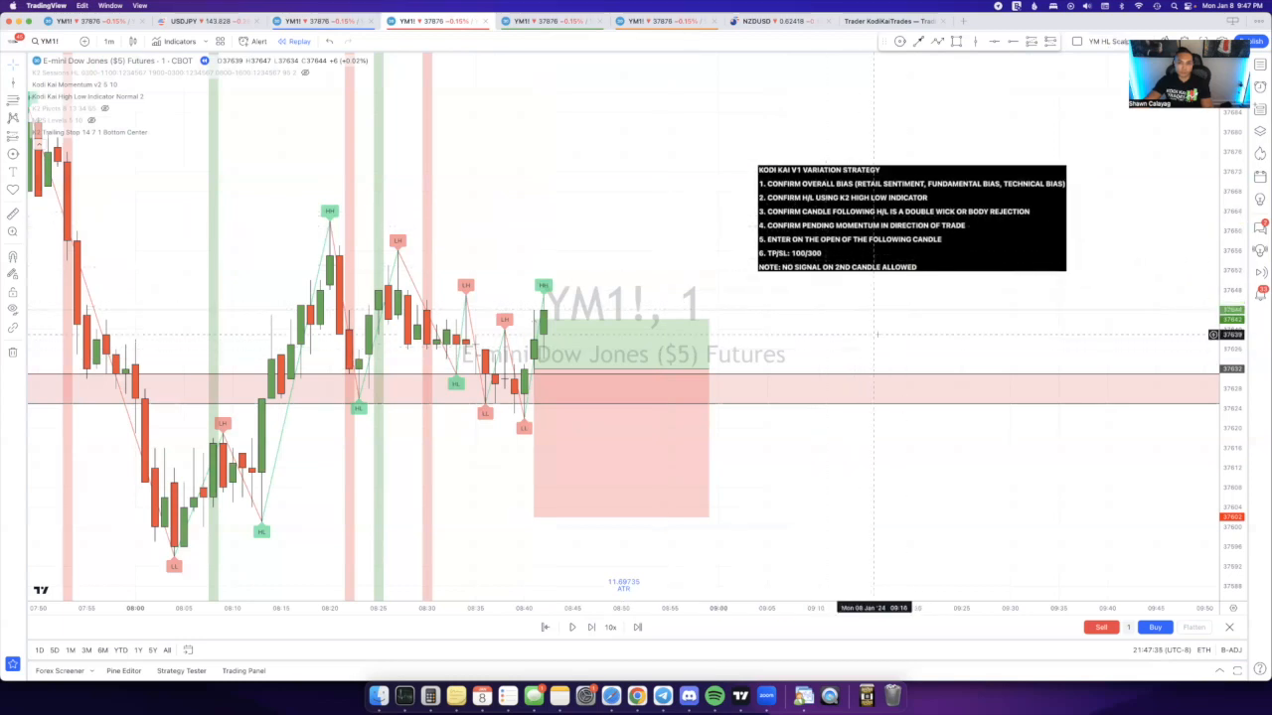